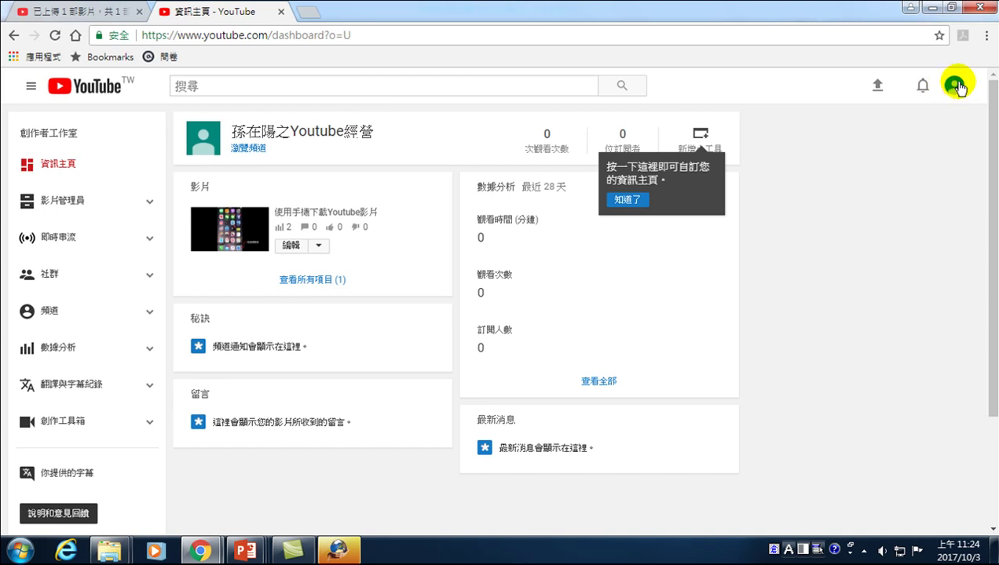
Step: Go through the edit page to the 使用手機下載Youtube影片 watch page and scroll its description
left_click(306, 218)
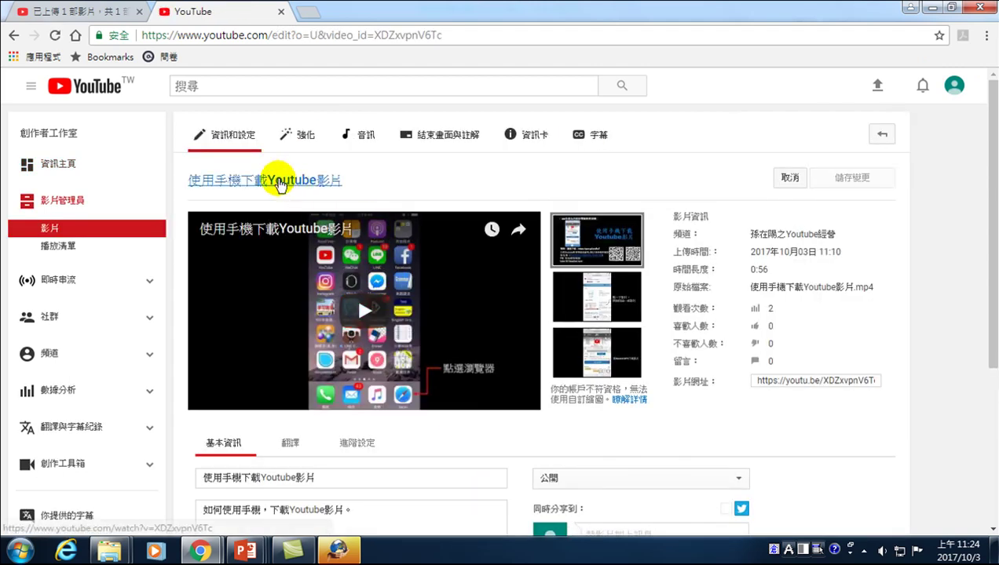
left_click(283, 181)
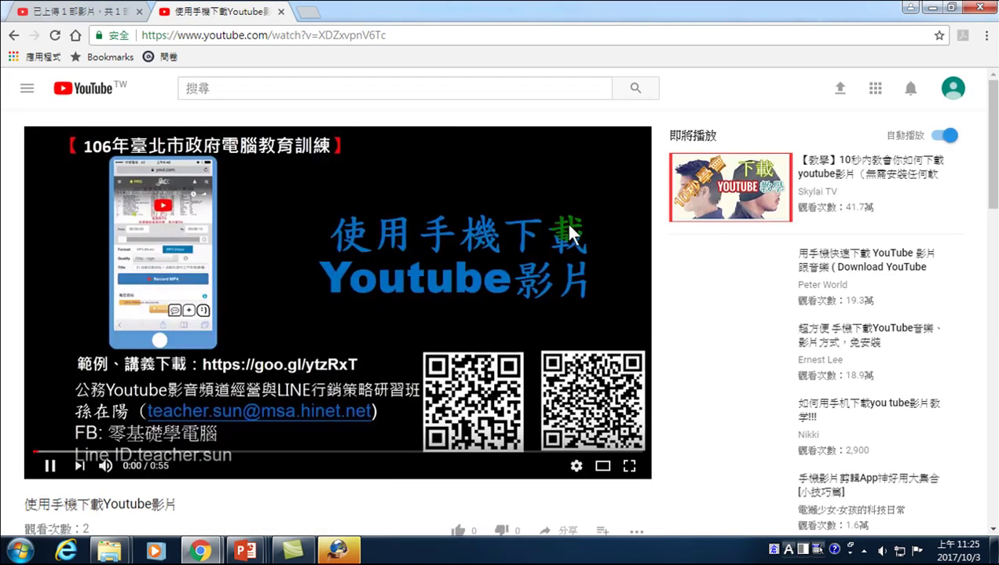
scroll(620, 389, "down", 3)
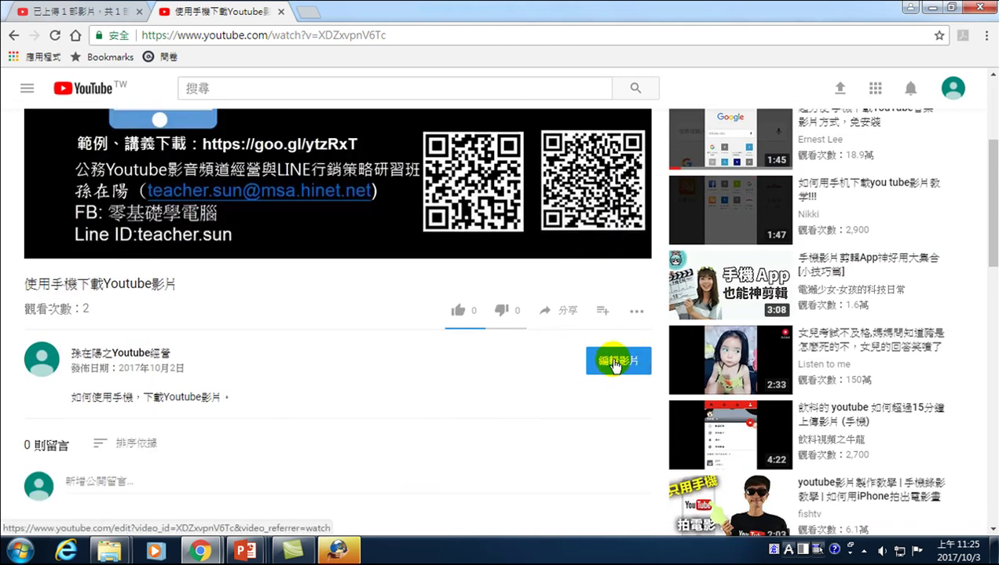
scroll(476, 331, "up", 3)
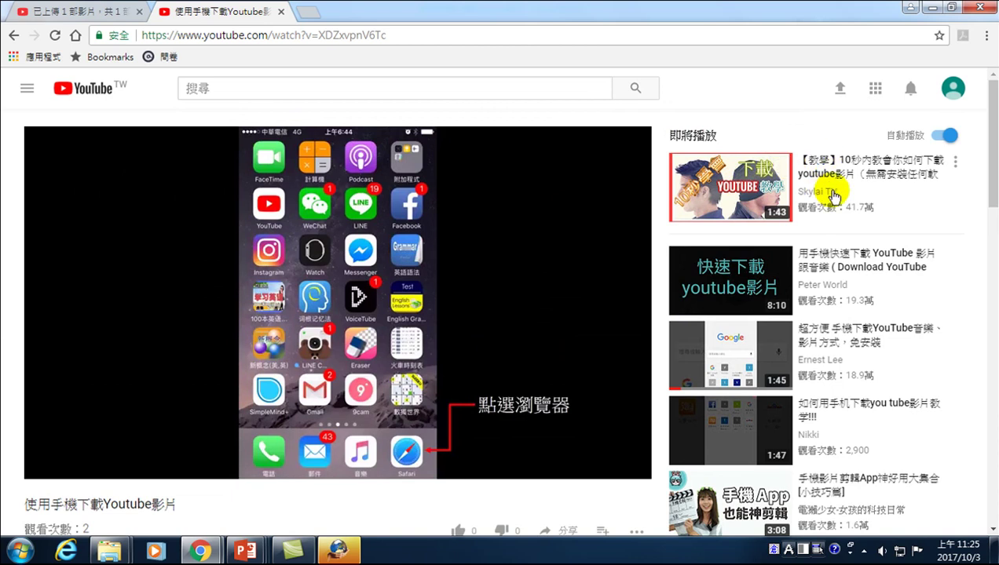
scroll(785, 307, "down", 1)
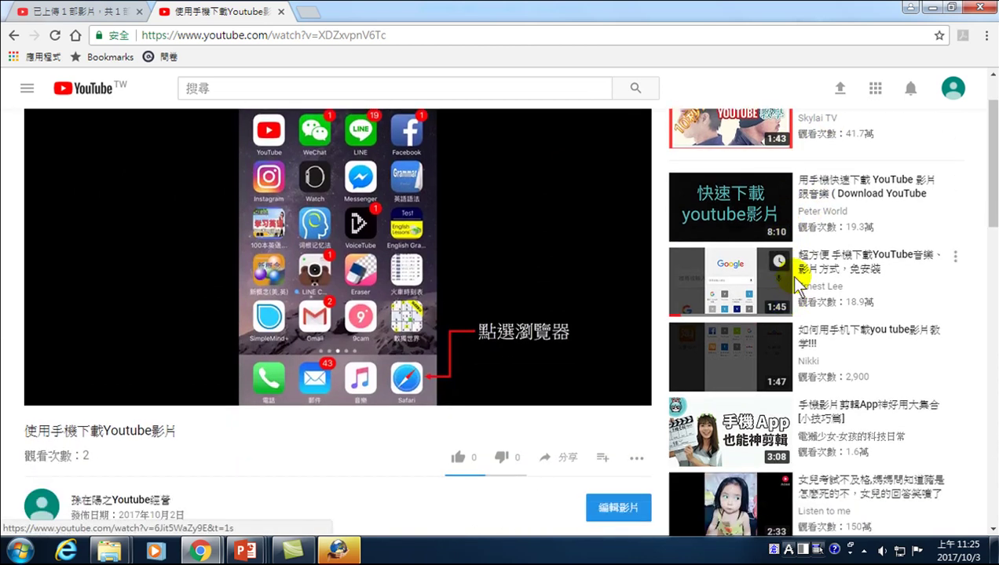
scroll(801, 291, "down", 1)
scroll(807, 298, "down", 1)
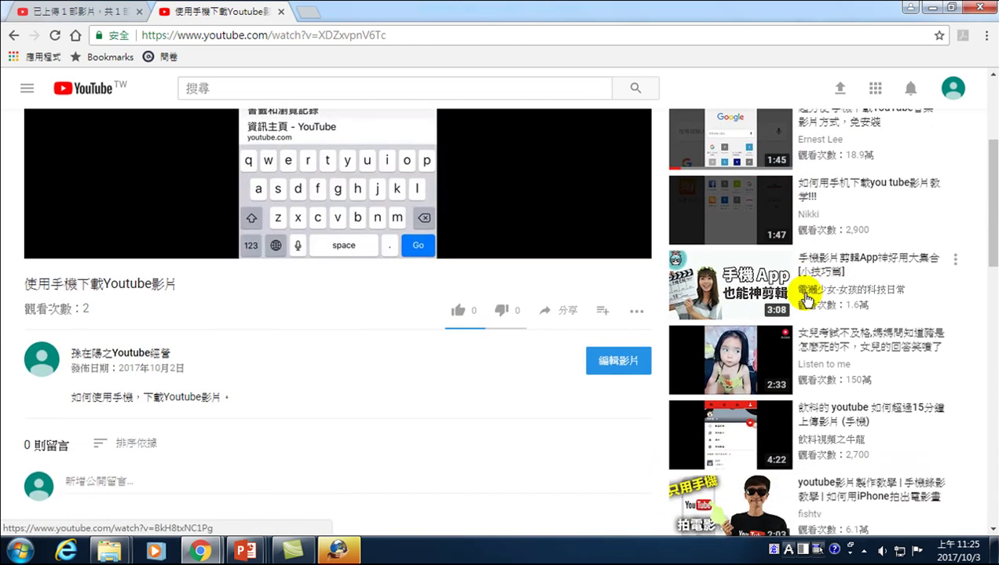
scroll(804, 299, "down", 5)
scroll(802, 283, "up", 2)
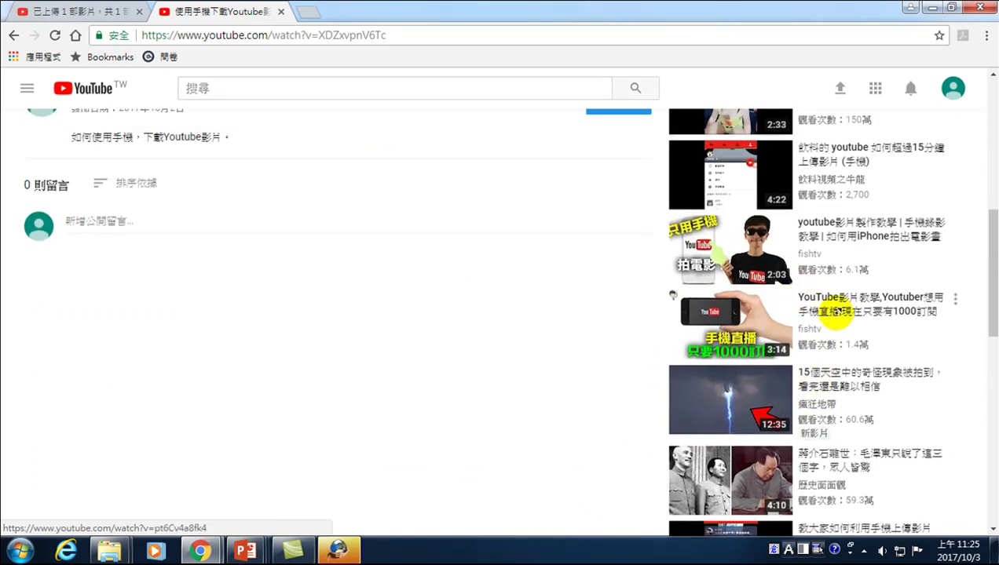
scroll(836, 312, "up", 5)
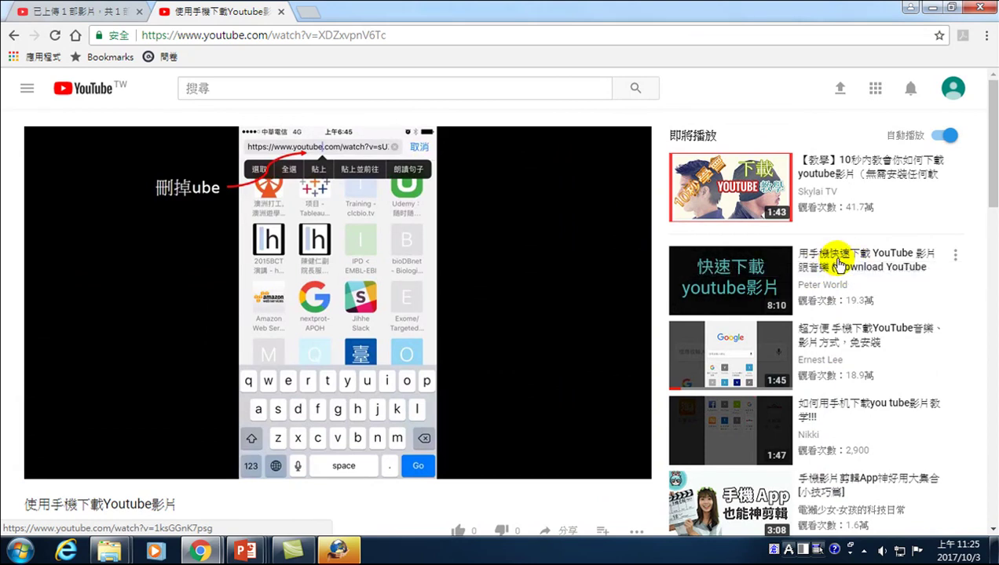
left_click(838, 266)
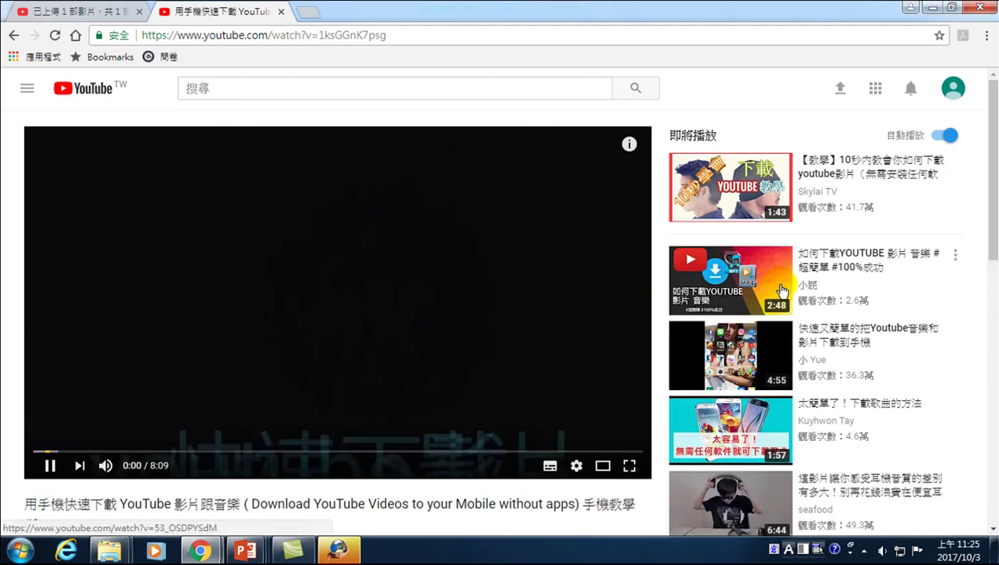
scroll(455, 400, "down", 3)
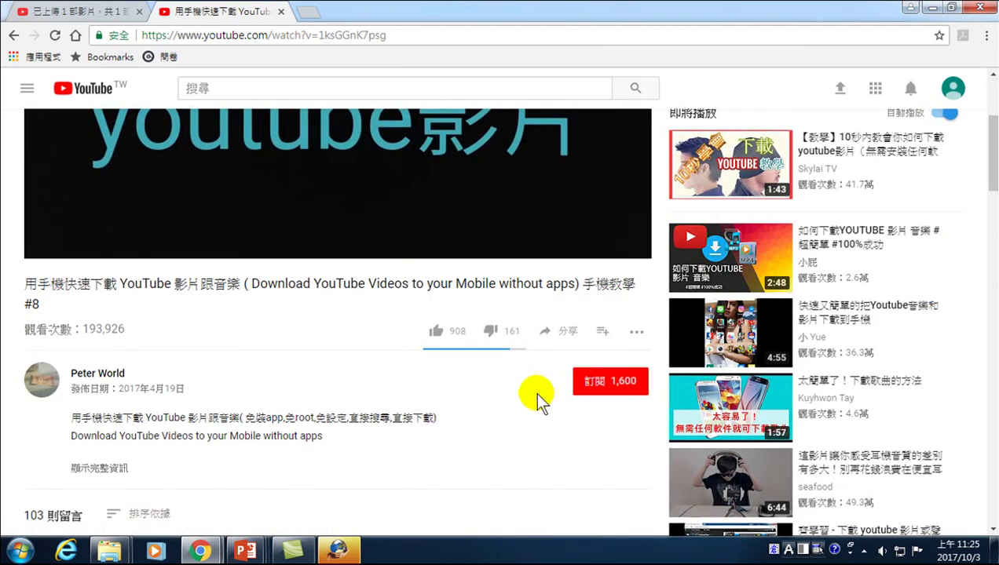
left_click(13, 35)
left_click(13, 35)
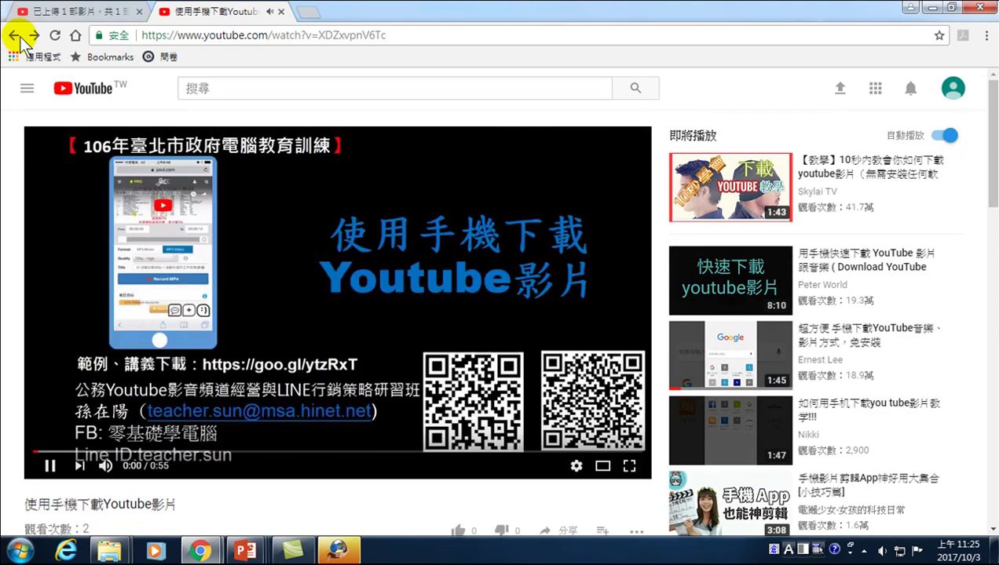
scroll(421, 320, "down", 3)
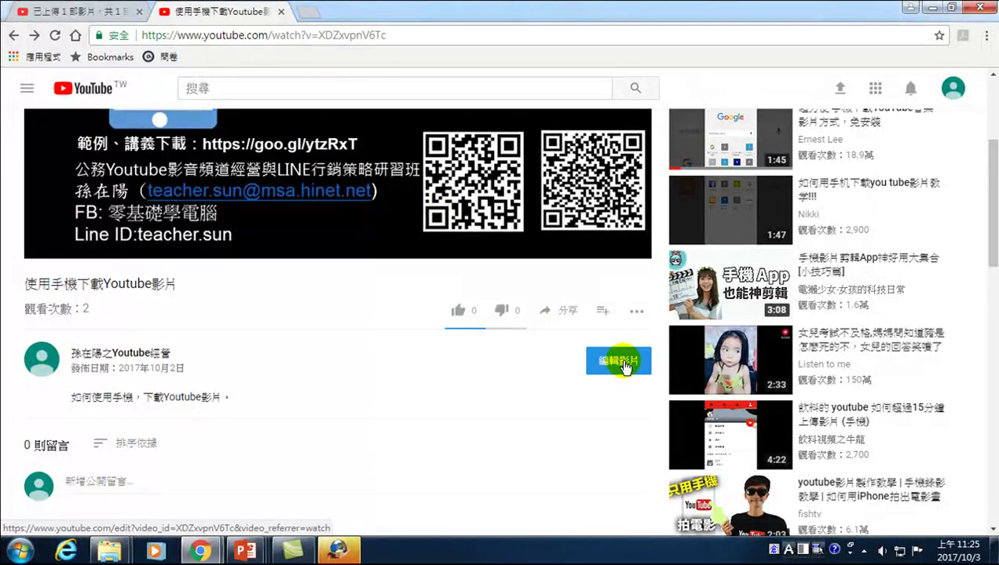
scroll(345, 196, "up", 3)
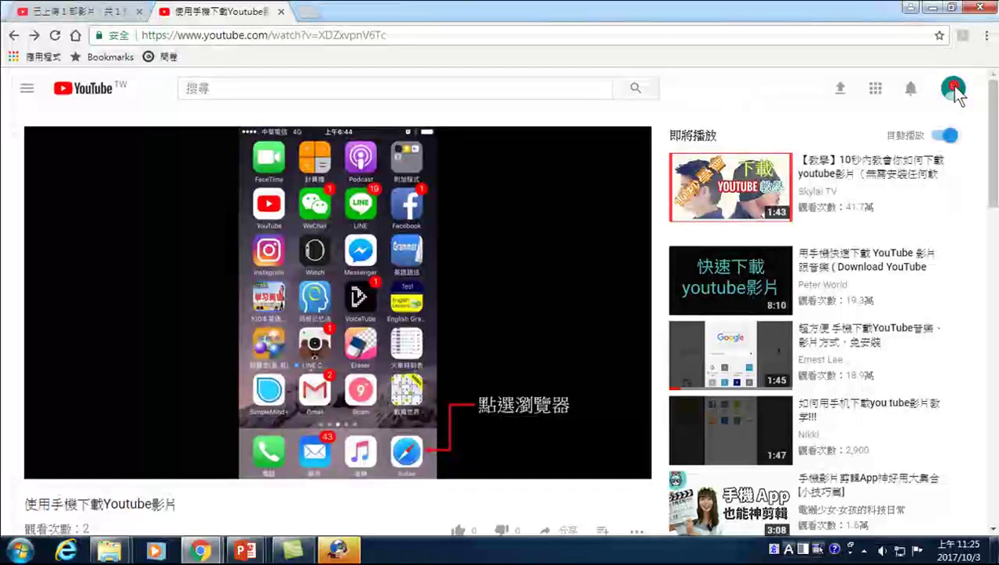
Step: From the account menu, go to 創作者工作室 and open 影片管理員 to list 使用手機下載Youtube影片
left_click(956, 89)
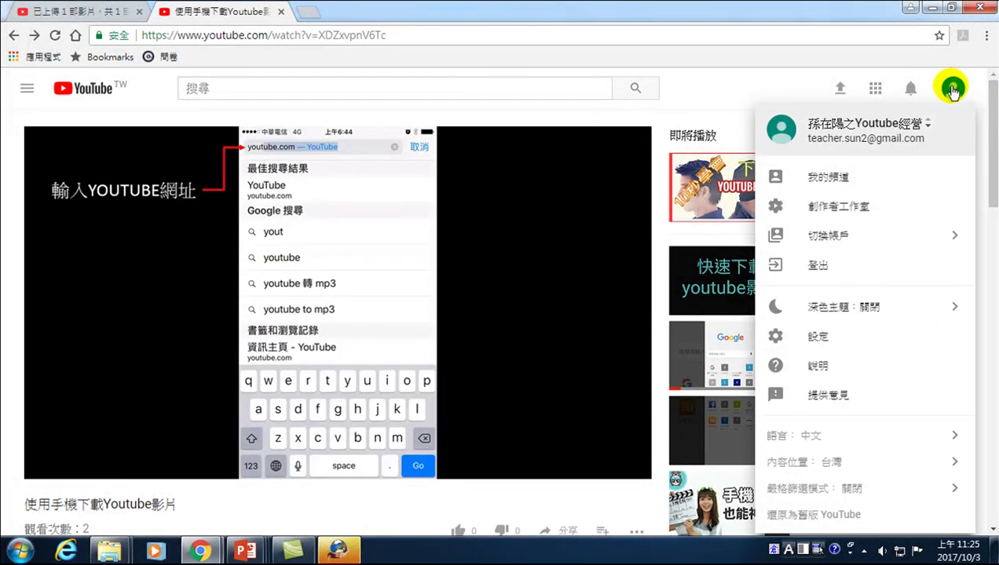
left_click(819, 211)
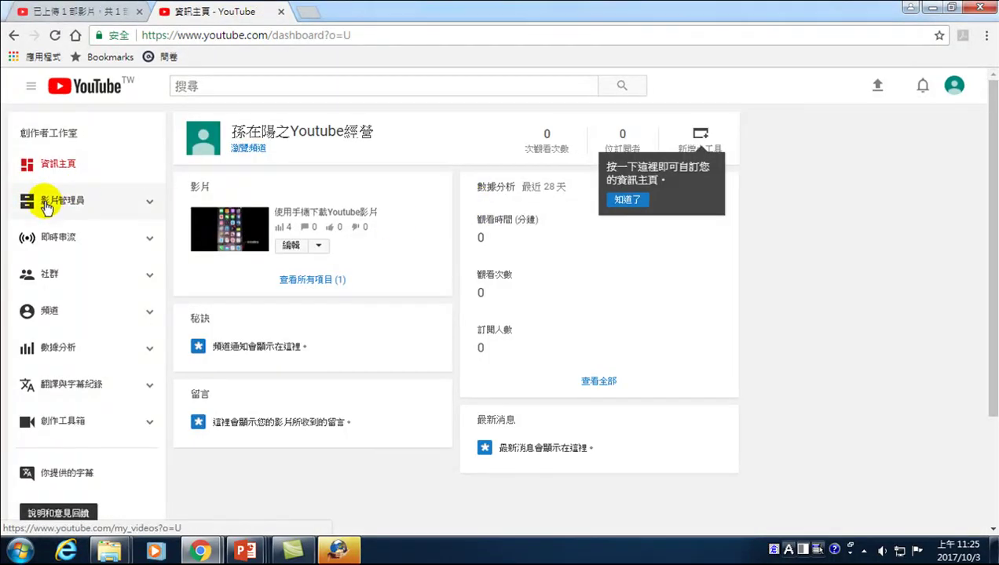
left_click(57, 201)
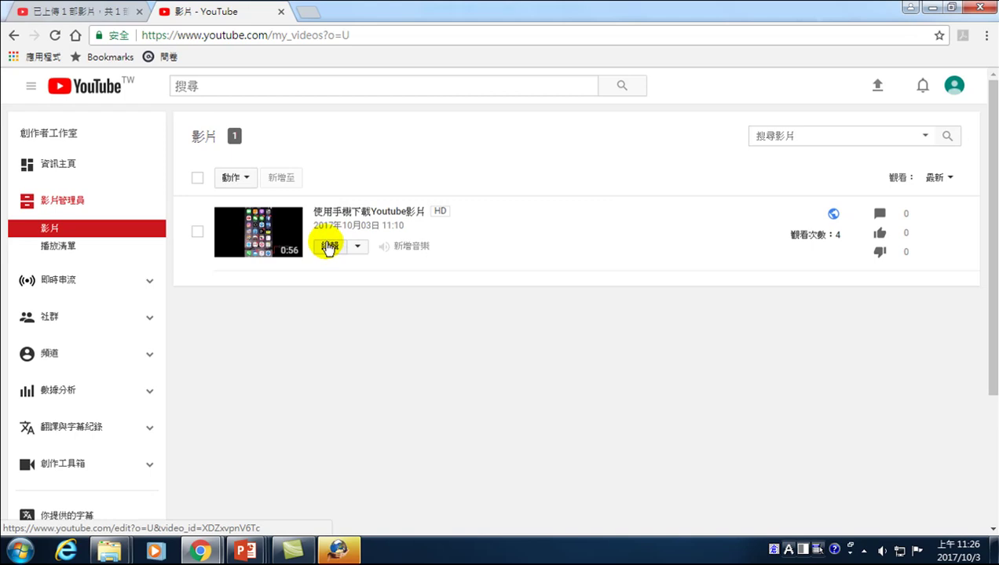
Step: Open the 使用手機下載Youtube影片 edit page and play its preview
left_click(329, 249)
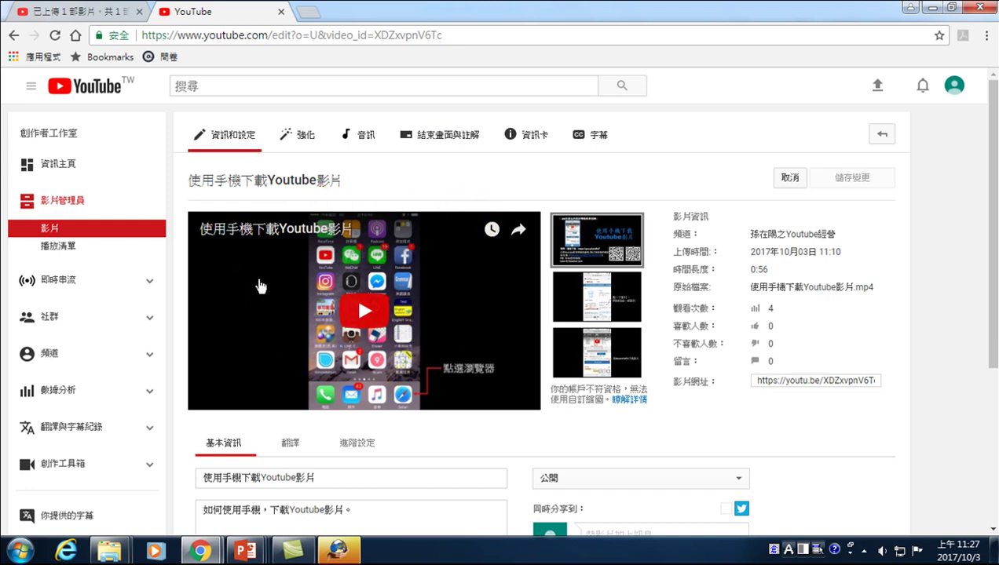
left_click(365, 311)
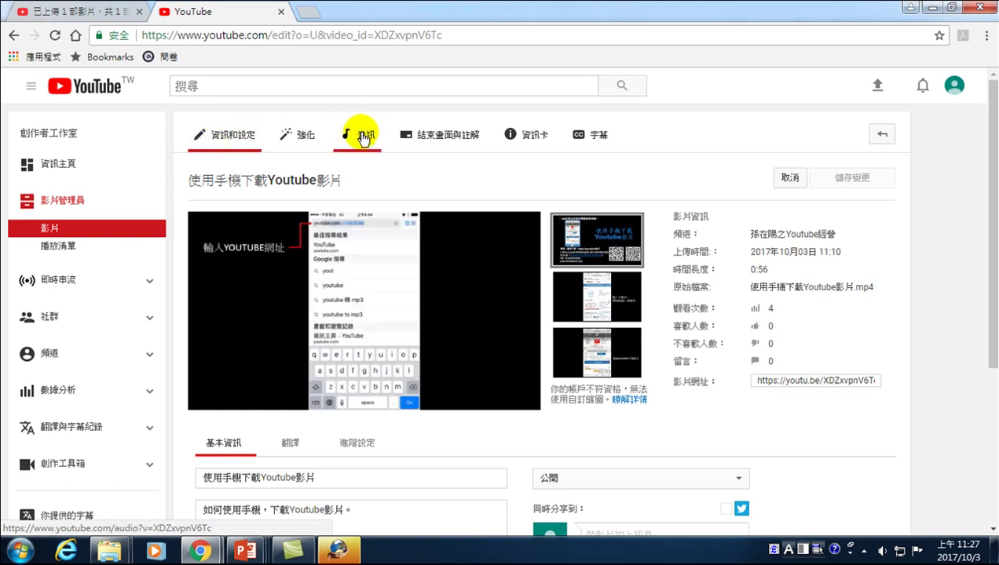
Step: In the 音訊 editor, filter tracks to 電影配樂 and add Hero Theme by MK2
left_click(364, 138)
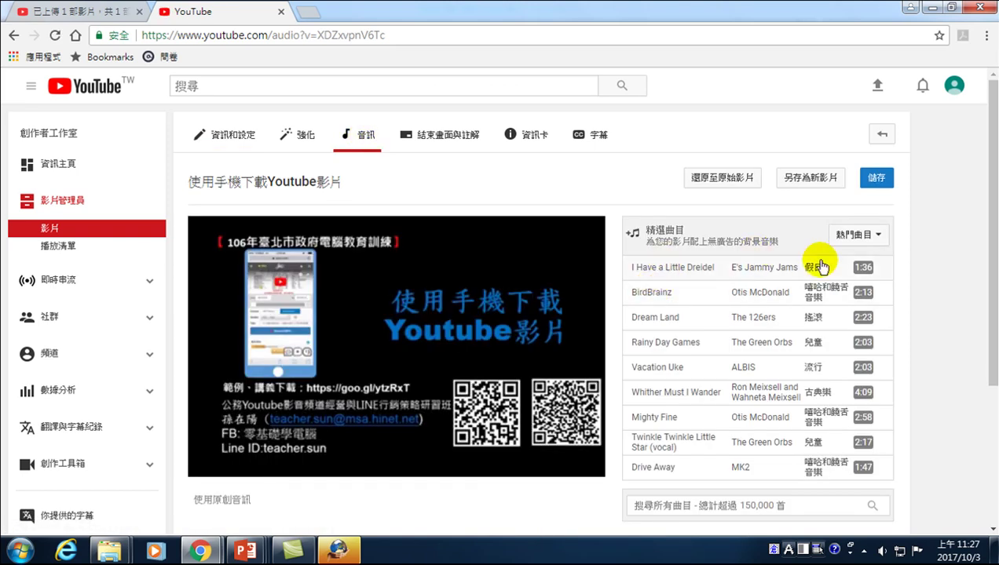
left_click(878, 238)
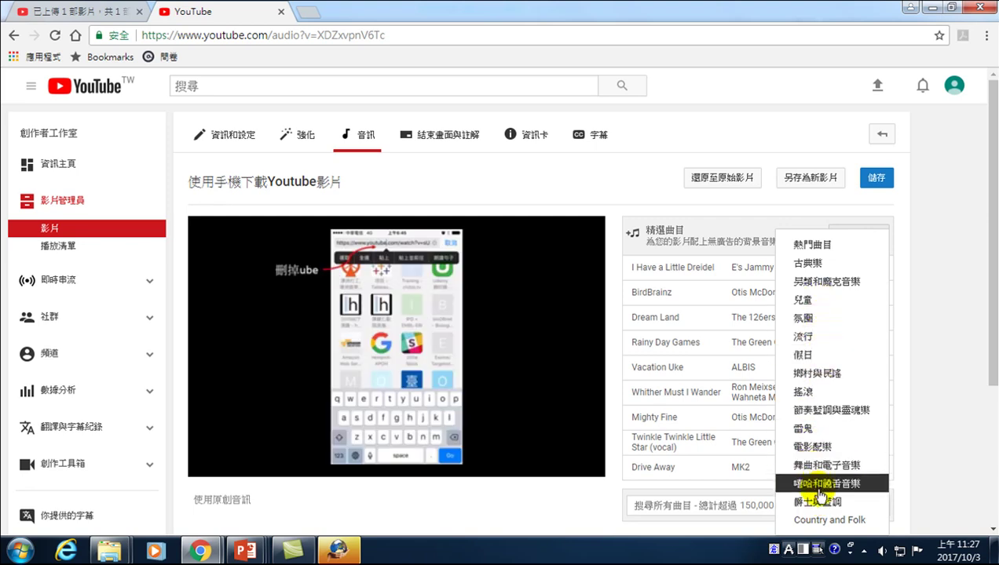
left_click(810, 447)
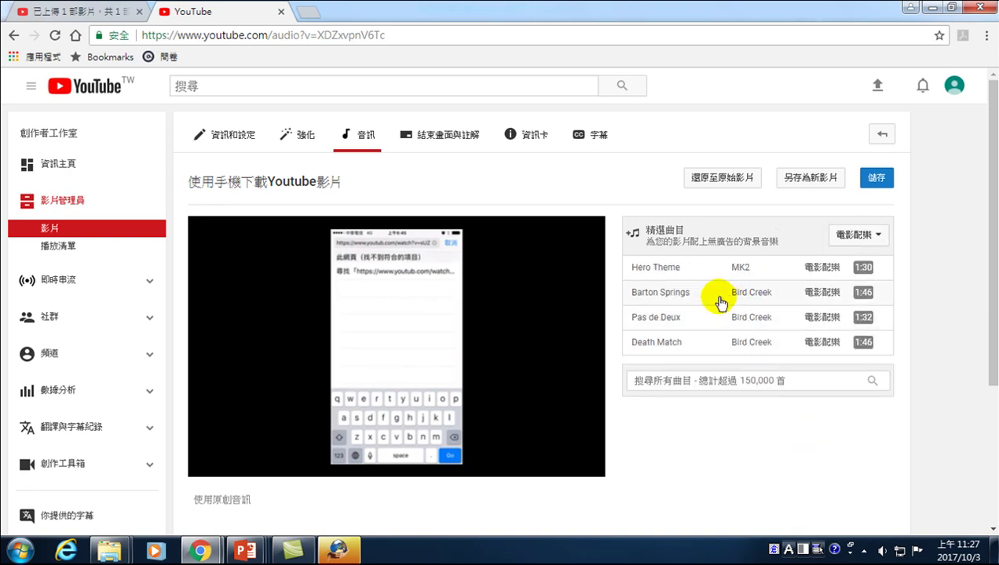
left_click(661, 269)
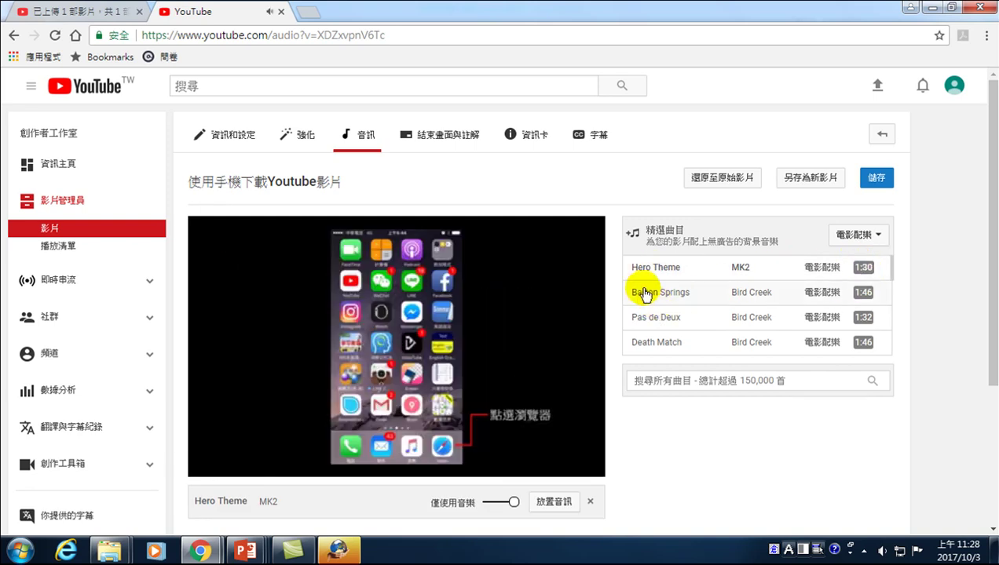
Step: Swap the background track from Hero Theme to Barton Springs by Bird Creek
left_click(658, 294)
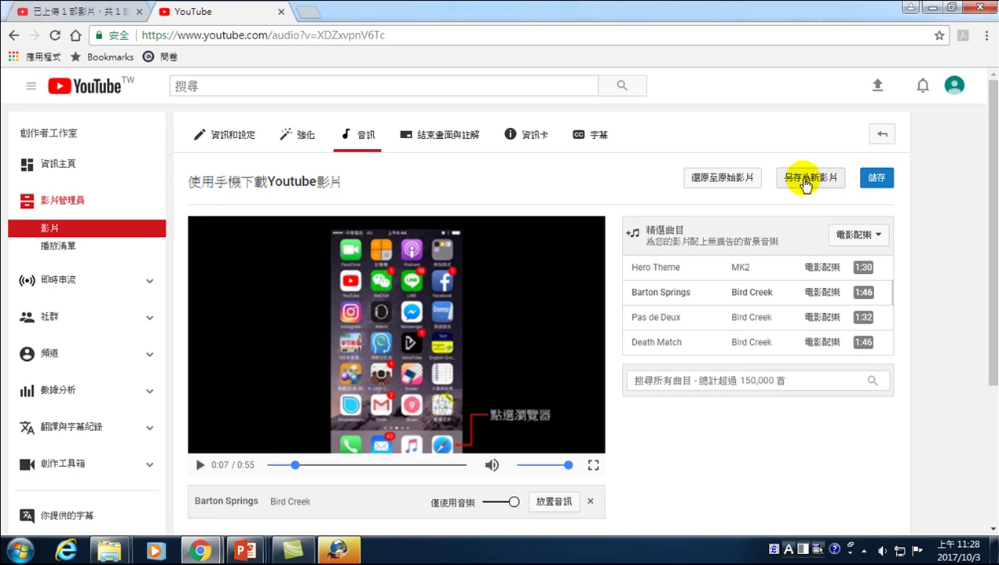
Step: Save the video with Barton Springs and confirm 儲存 in the processing warning
left_click(875, 181)
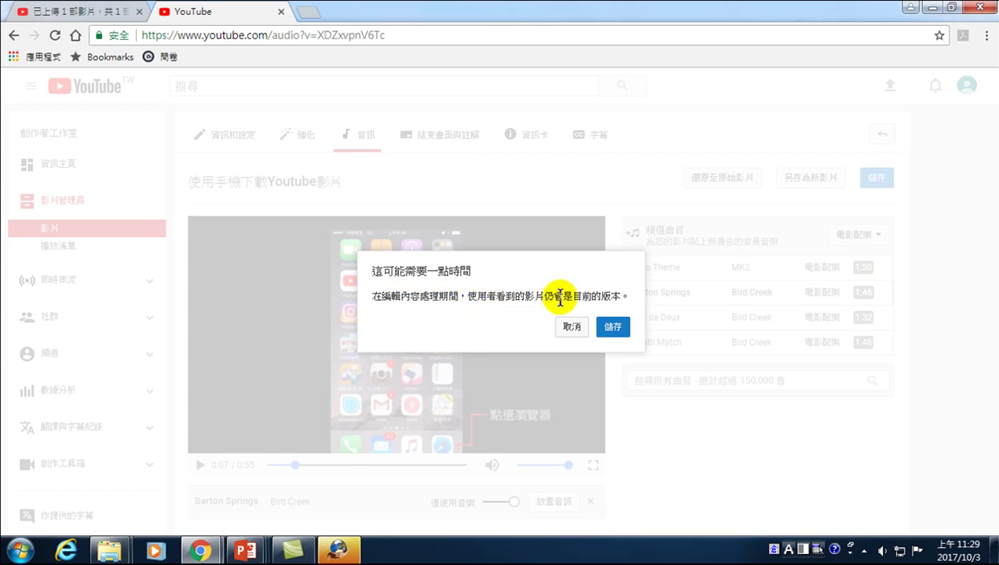
double_click(591, 296)
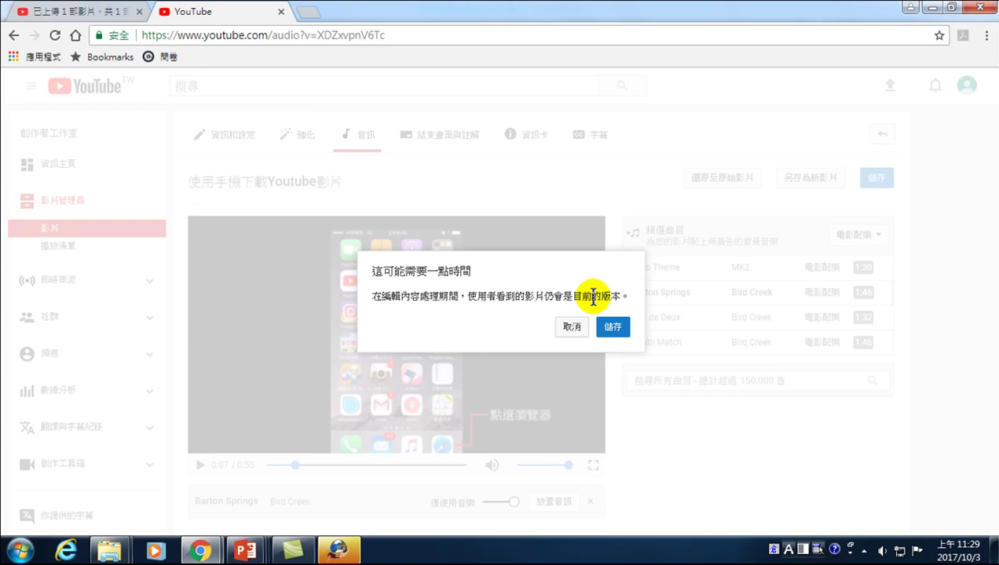
left_click(612, 330)
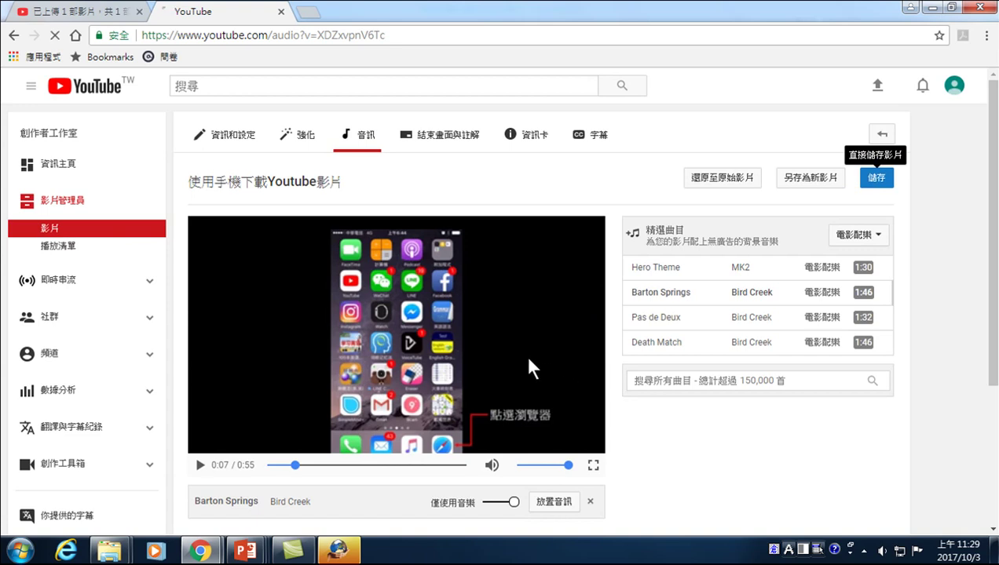